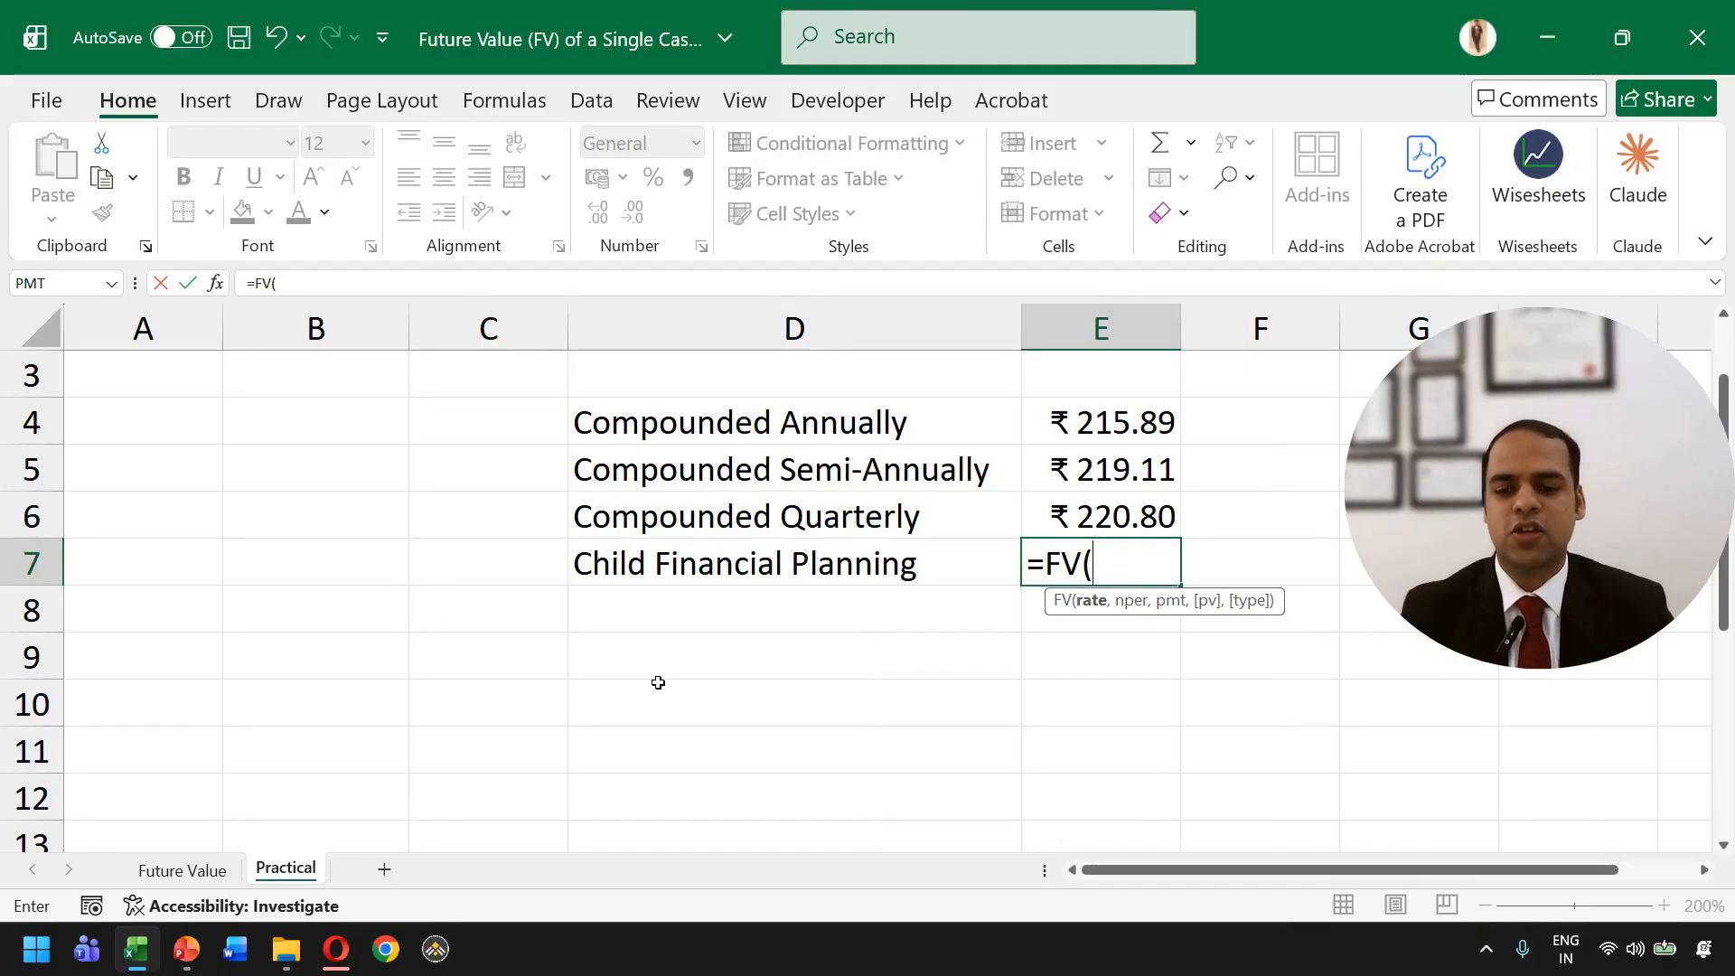
Complete the Child Financial Planning FV formula with rate 6%, 25 periods, payment 0 and present value -3000000
{"action": "type", "text": "6%"}
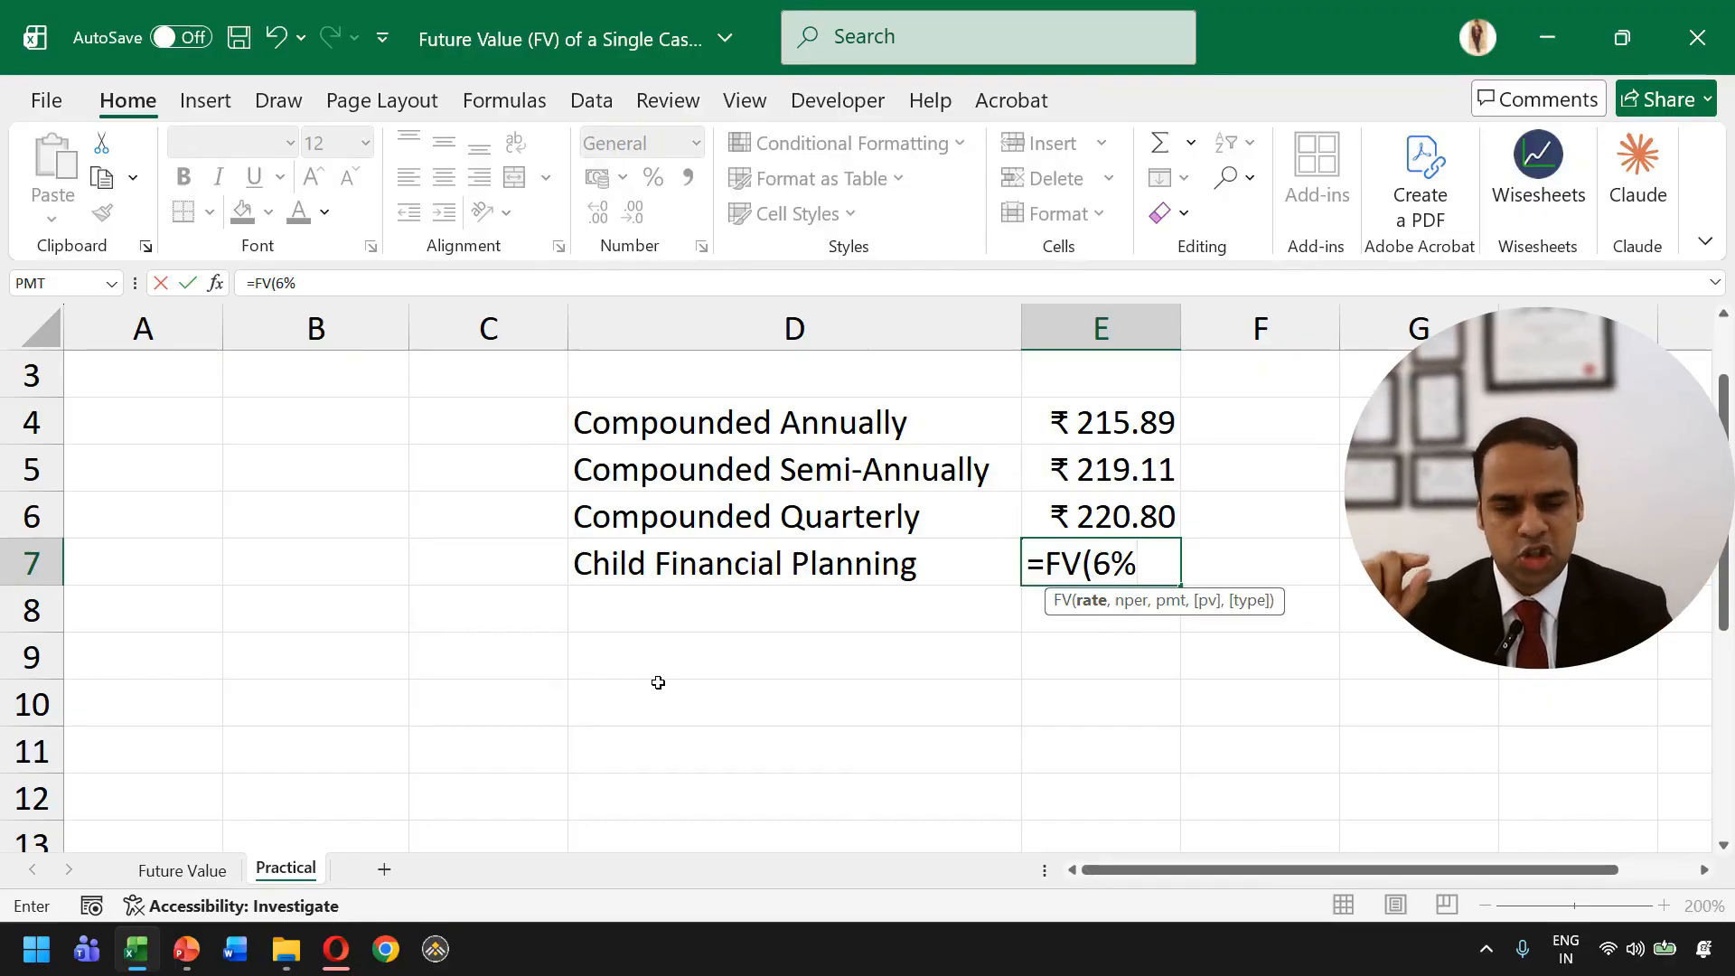
{"action": "type", "text": ","}
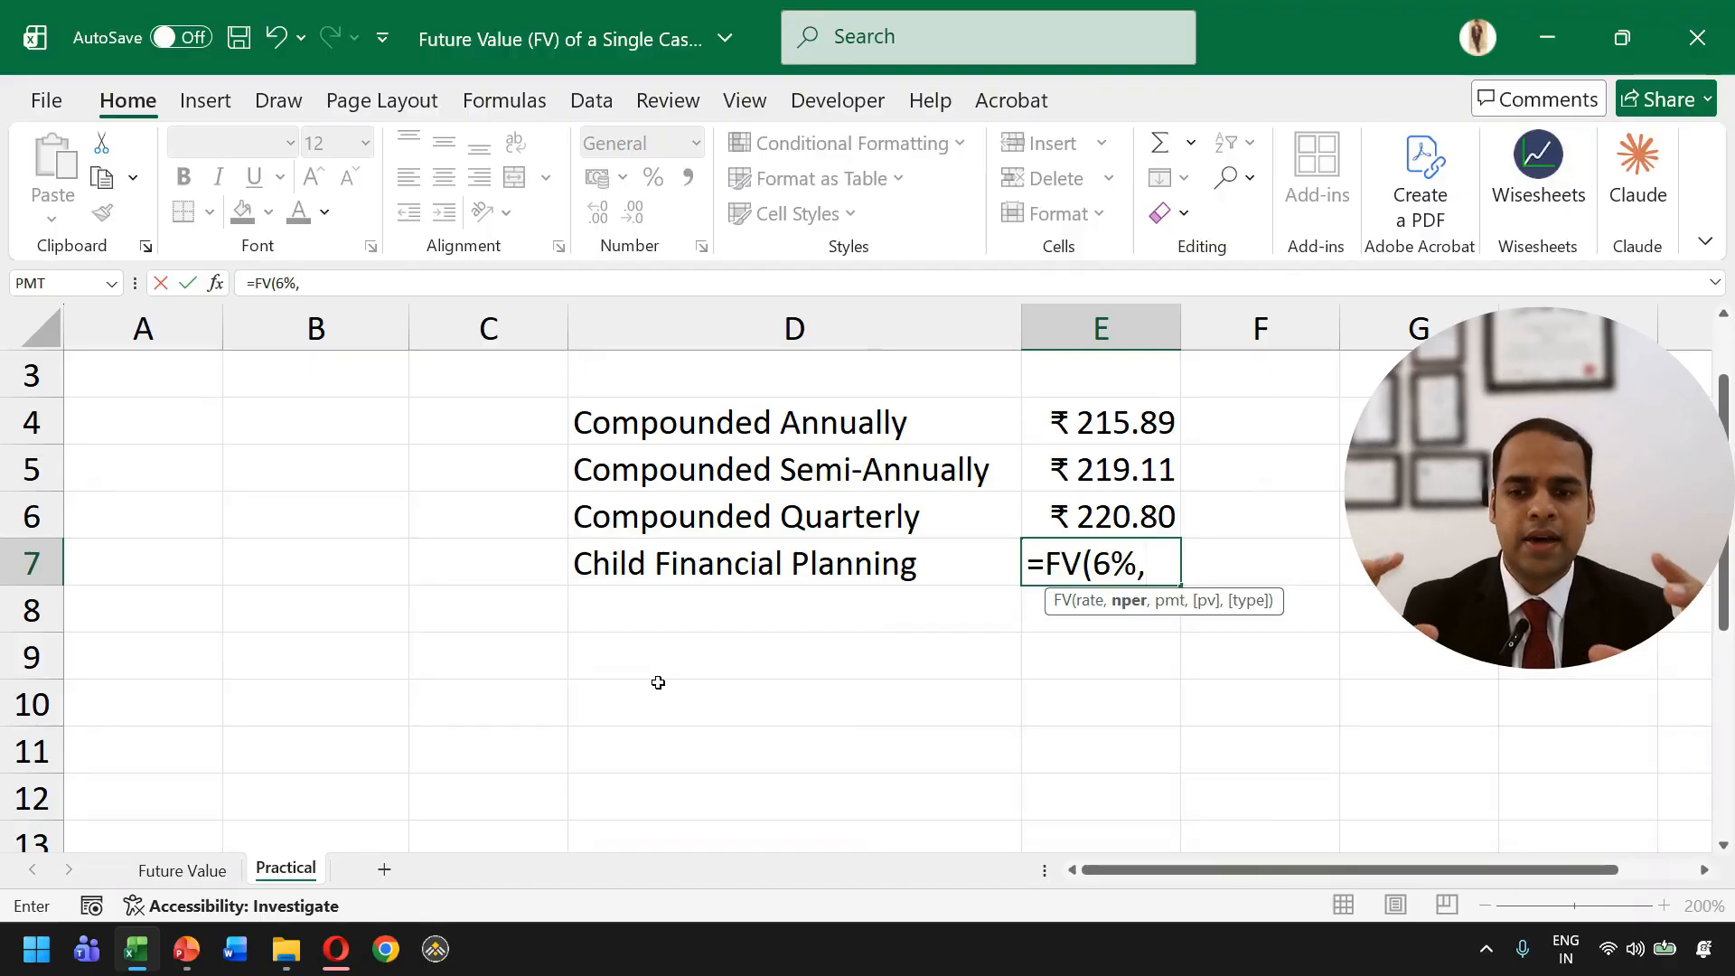
{"action": "type", "text": "2"}
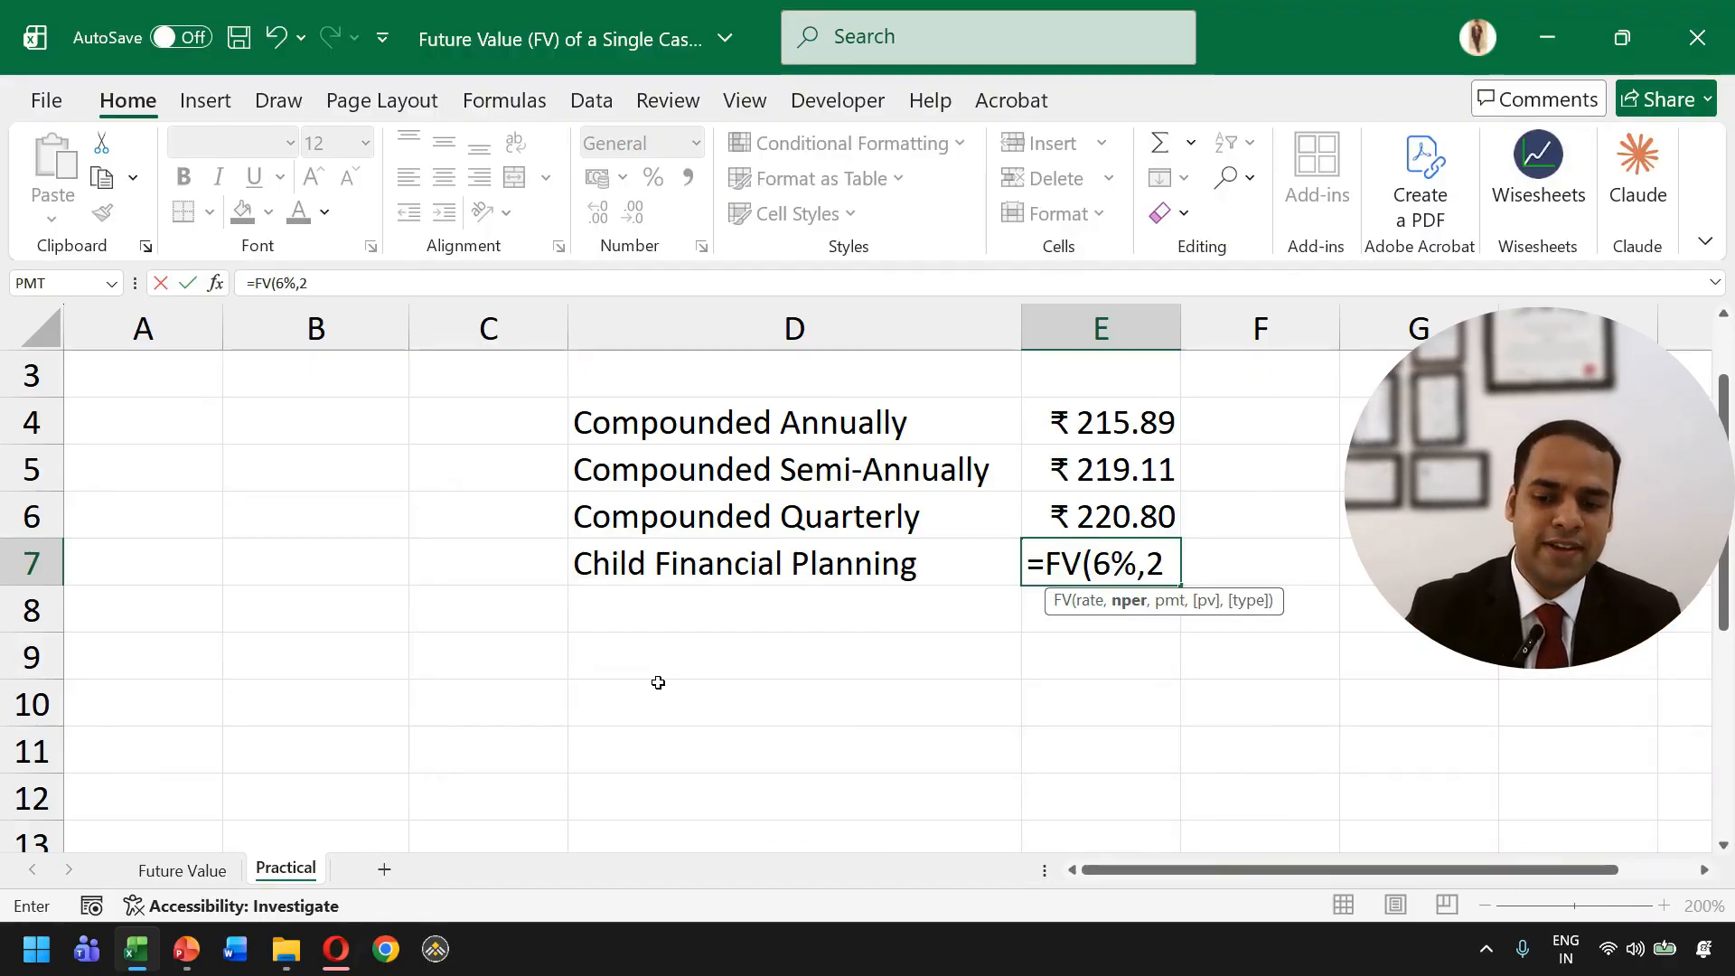
{"action": "type", "text": "5,"}
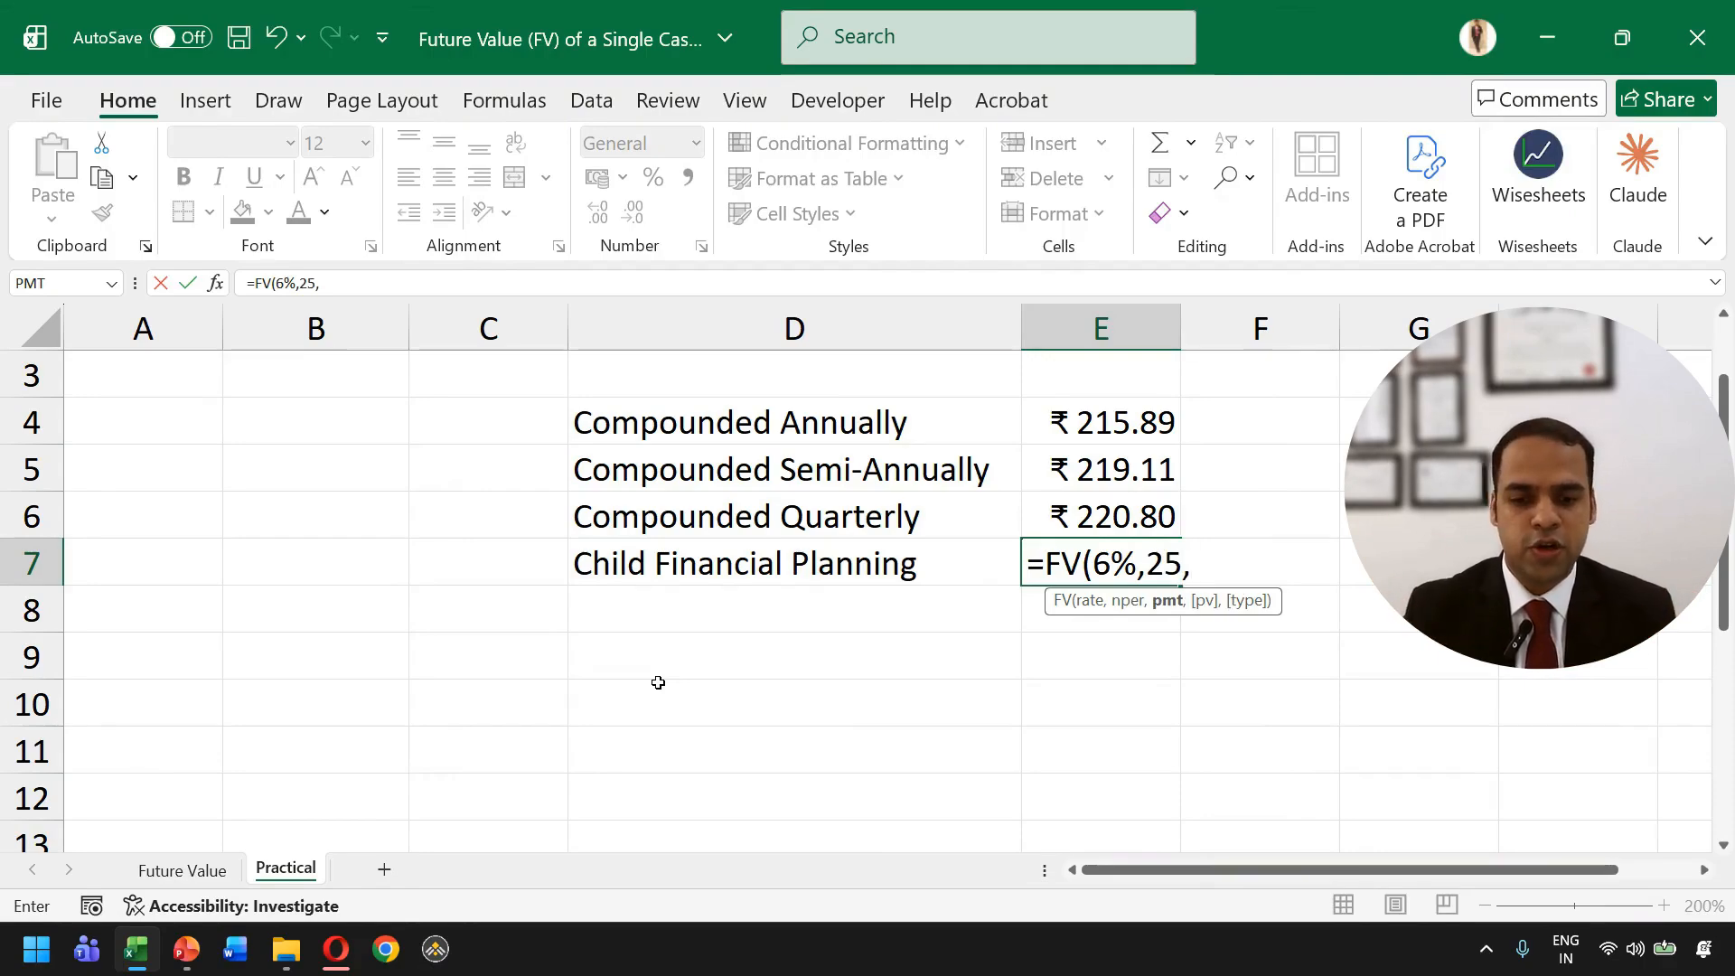
{"action": "type", "text": "0,"}
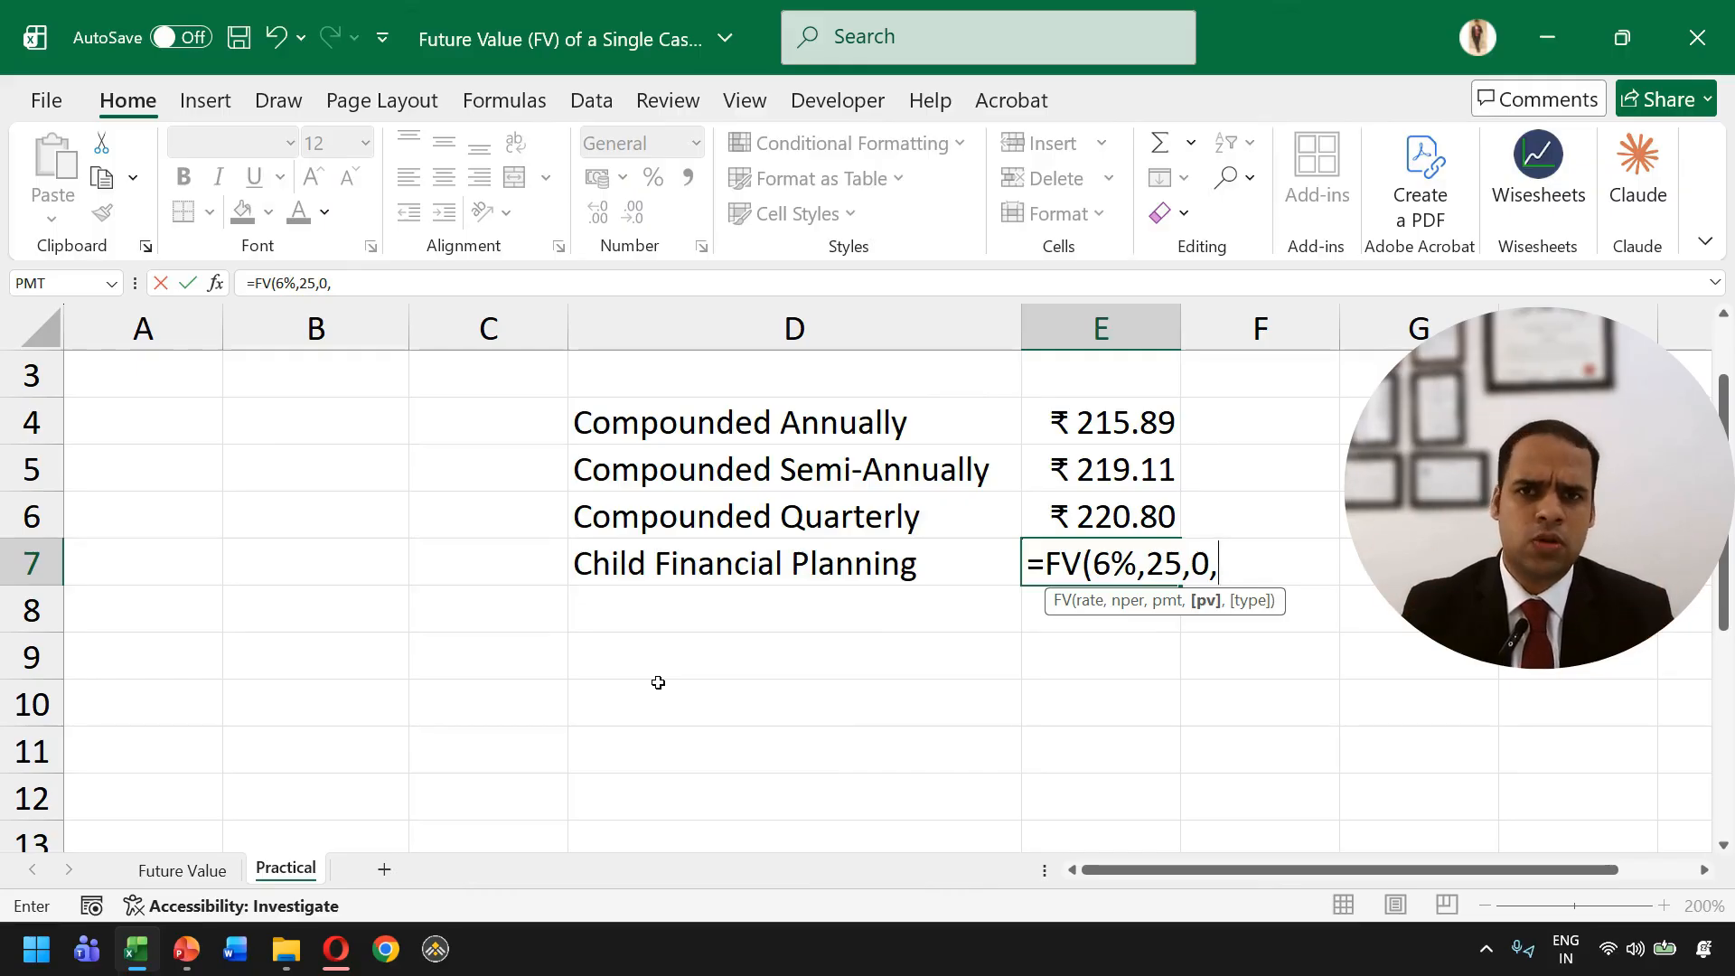
{"action": "type", "text": "-30"}
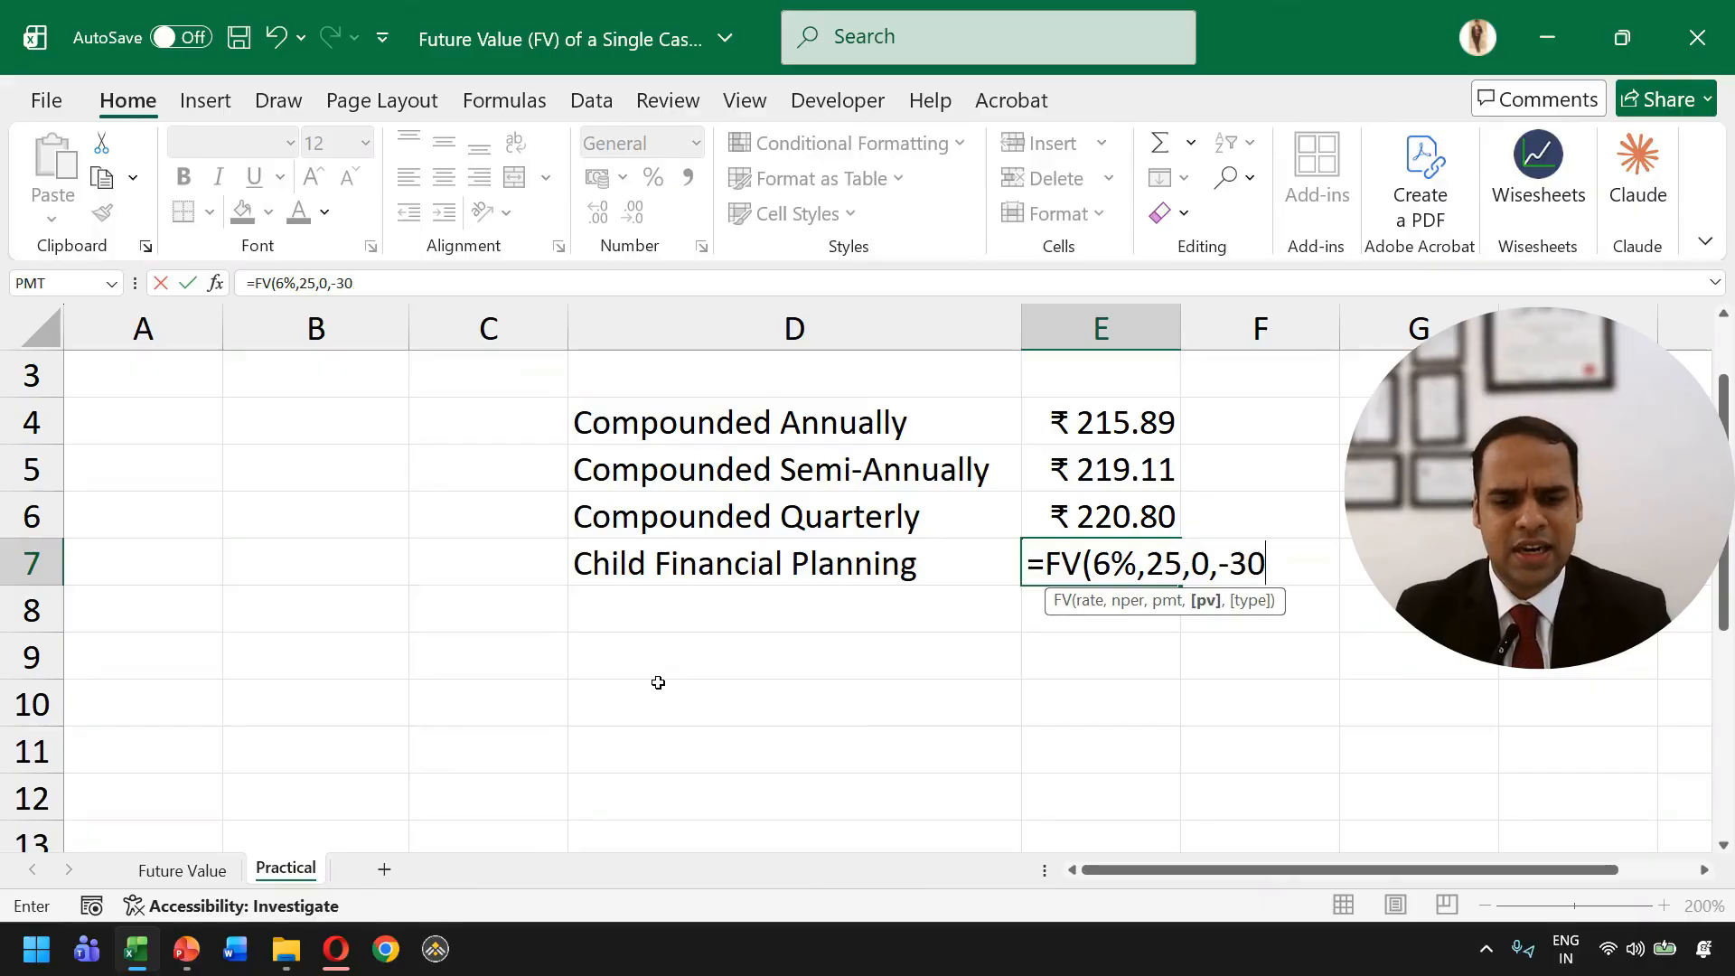
{"action": "type", "text": ","}
{"action": "key", "text": "BackSpace"}
{"action": "type", "text": "00000"}
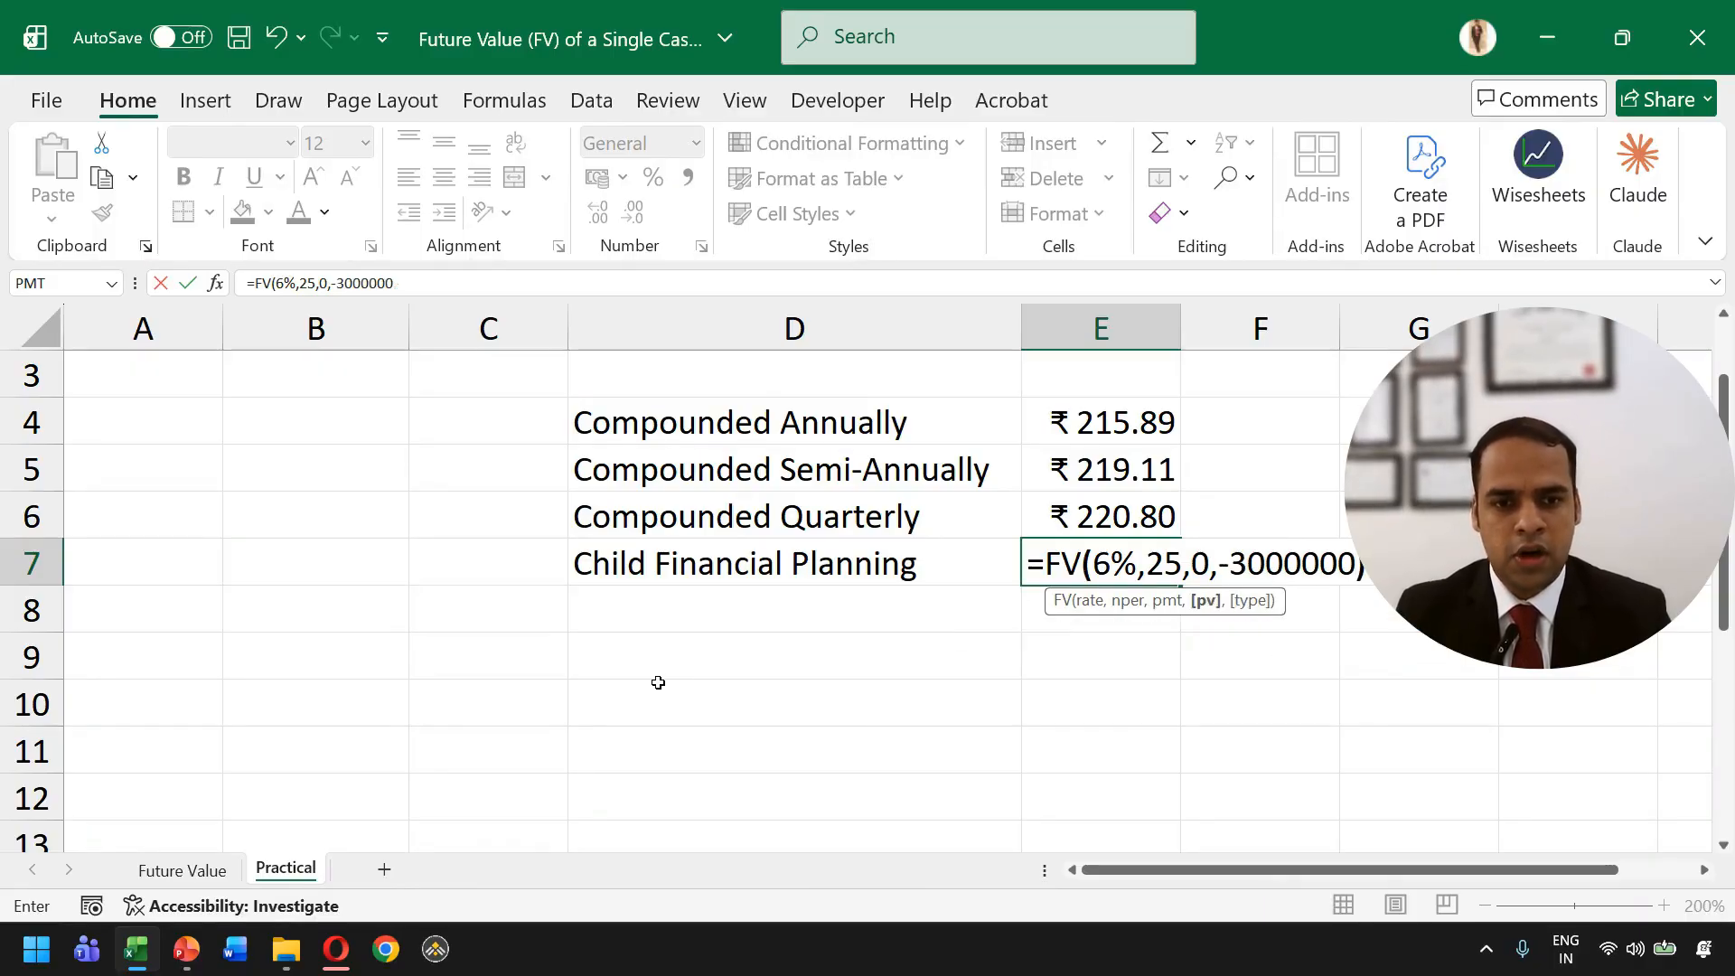
{"action": "type", "text": ")"}
{"action": "key", "text": "Return"}
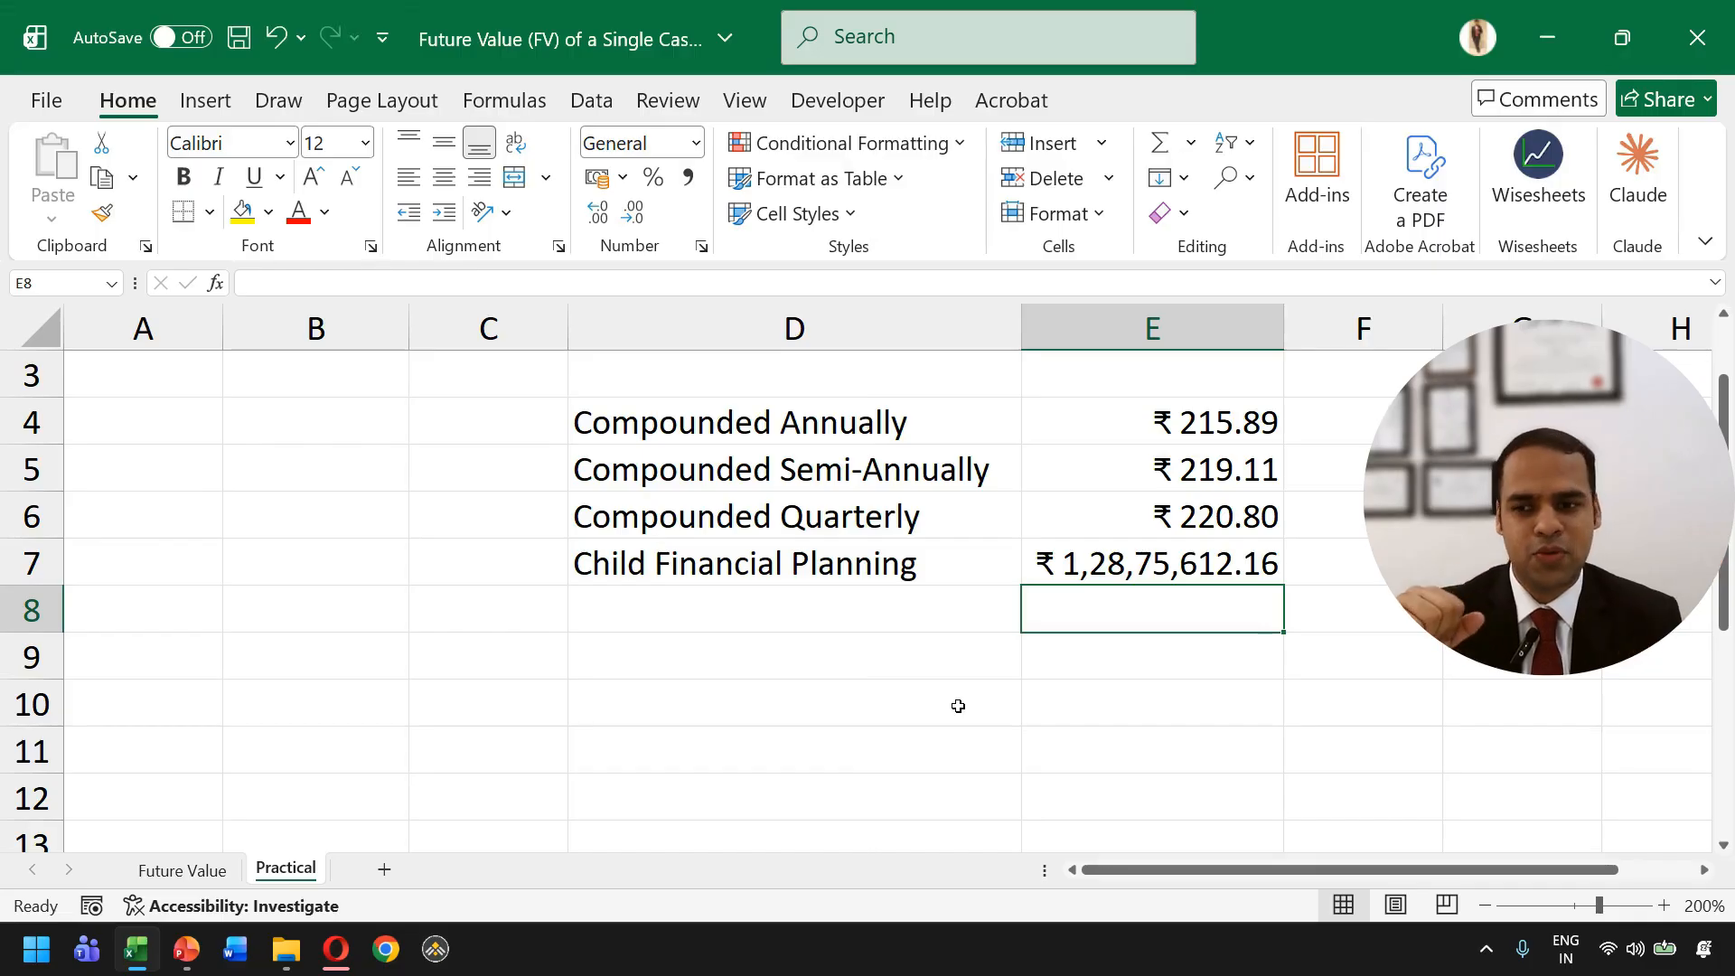
{"action": "key", "text": "Return"}
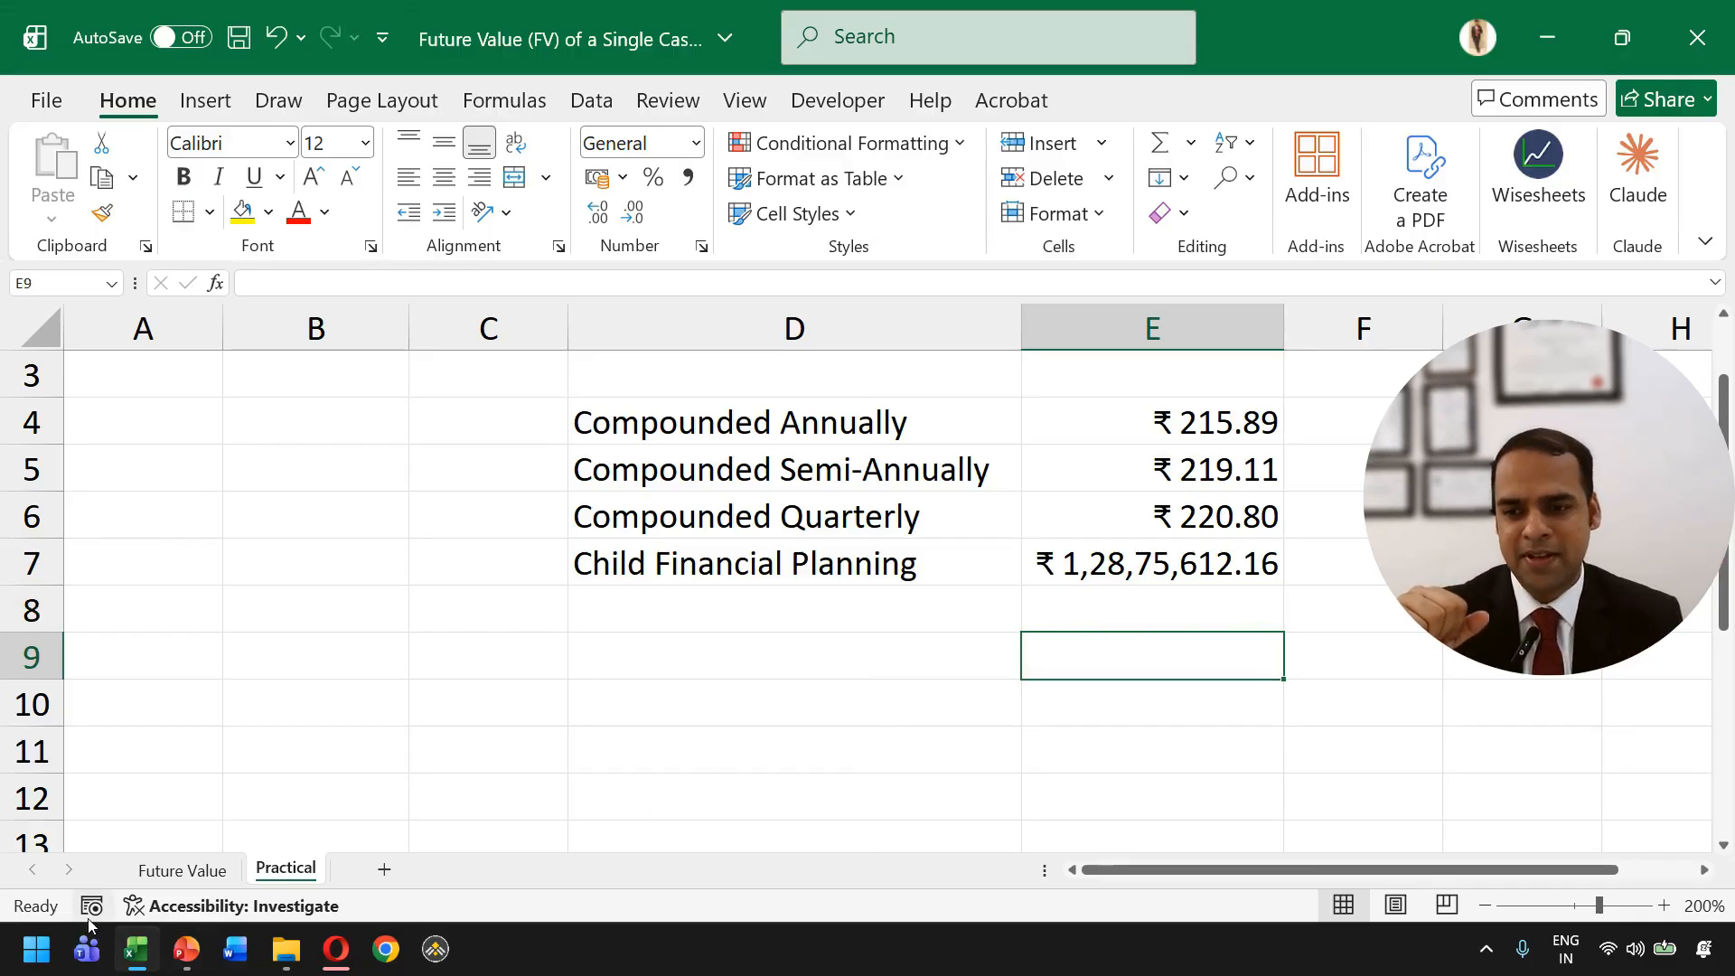
On the Future Value sheet, enter 1 as the compounding Frequency in cell B1
{"action": "left_click", "coordinate": [180, 848]}
{"action": "left_click", "coordinate": [181, 870]}
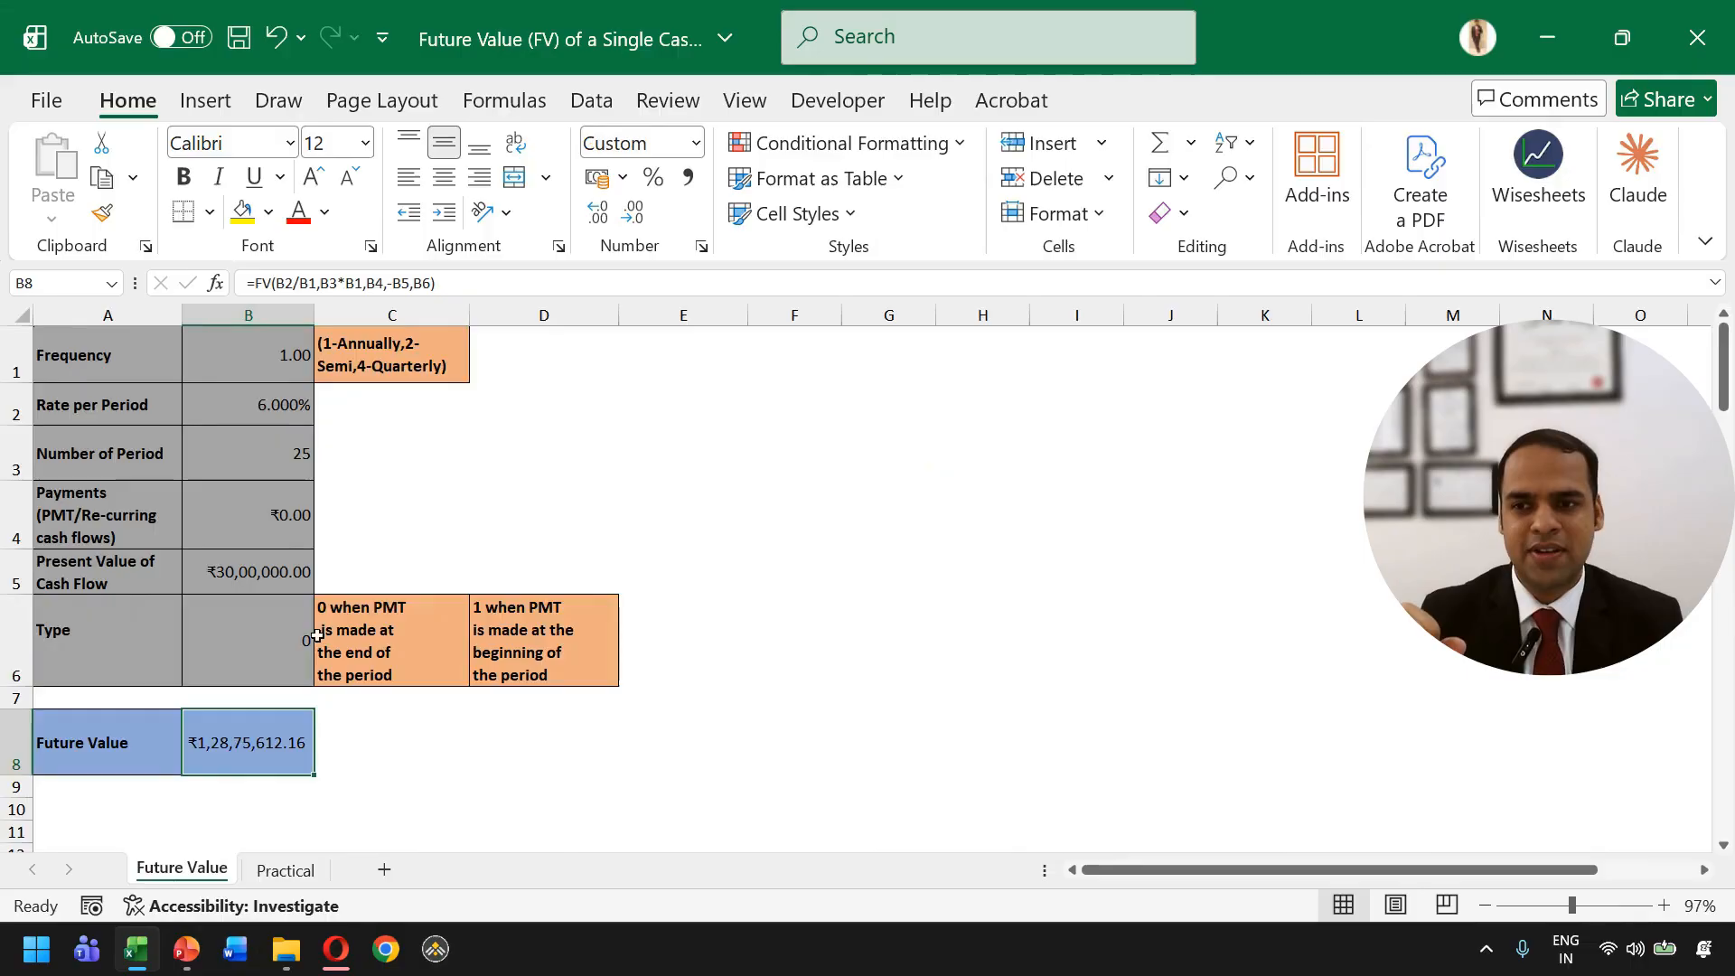
{"action": "scroll", "coordinate": [188, 396], "scroll_direction": "up", "scroll_amount": 2}
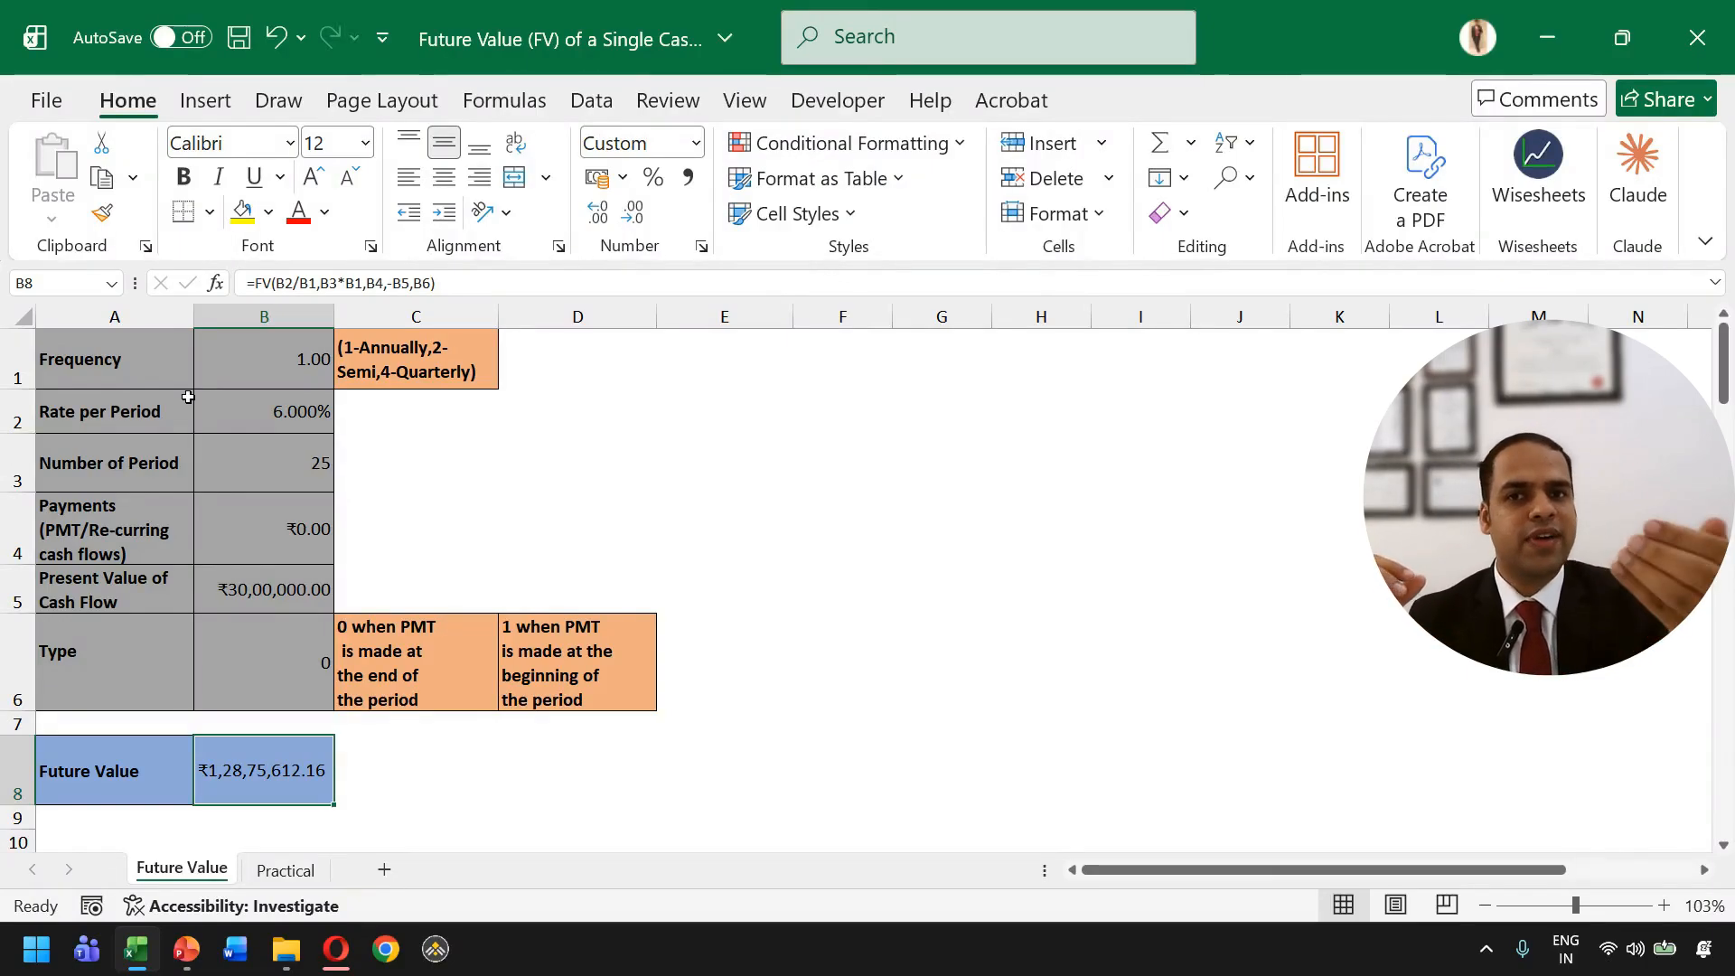
{"action": "key", "text": "Up"}
{"action": "key", "text": "Up"}
{"action": "key", "text": "Up"}
{"action": "key", "text": "Up"}
{"action": "key", "text": "Up"}
{"action": "key", "text": "Up"}
{"action": "key", "text": "Up"}
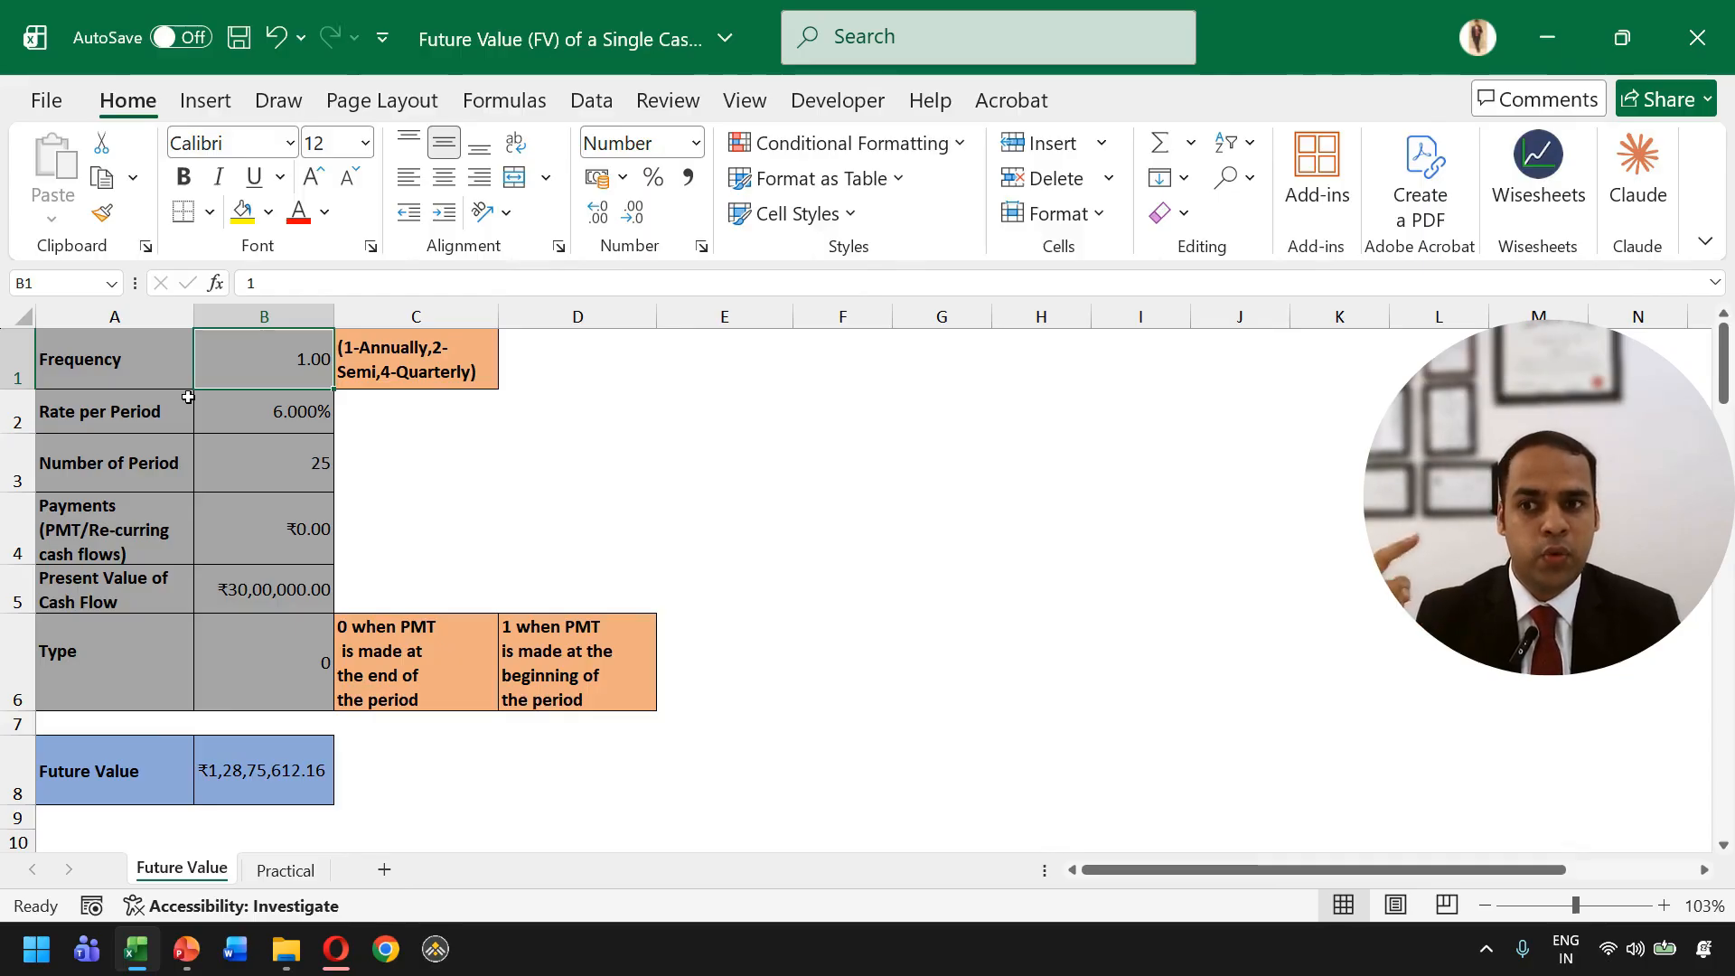
{"action": "type", "text": "1"}
{"action": "key", "text": "Return"}
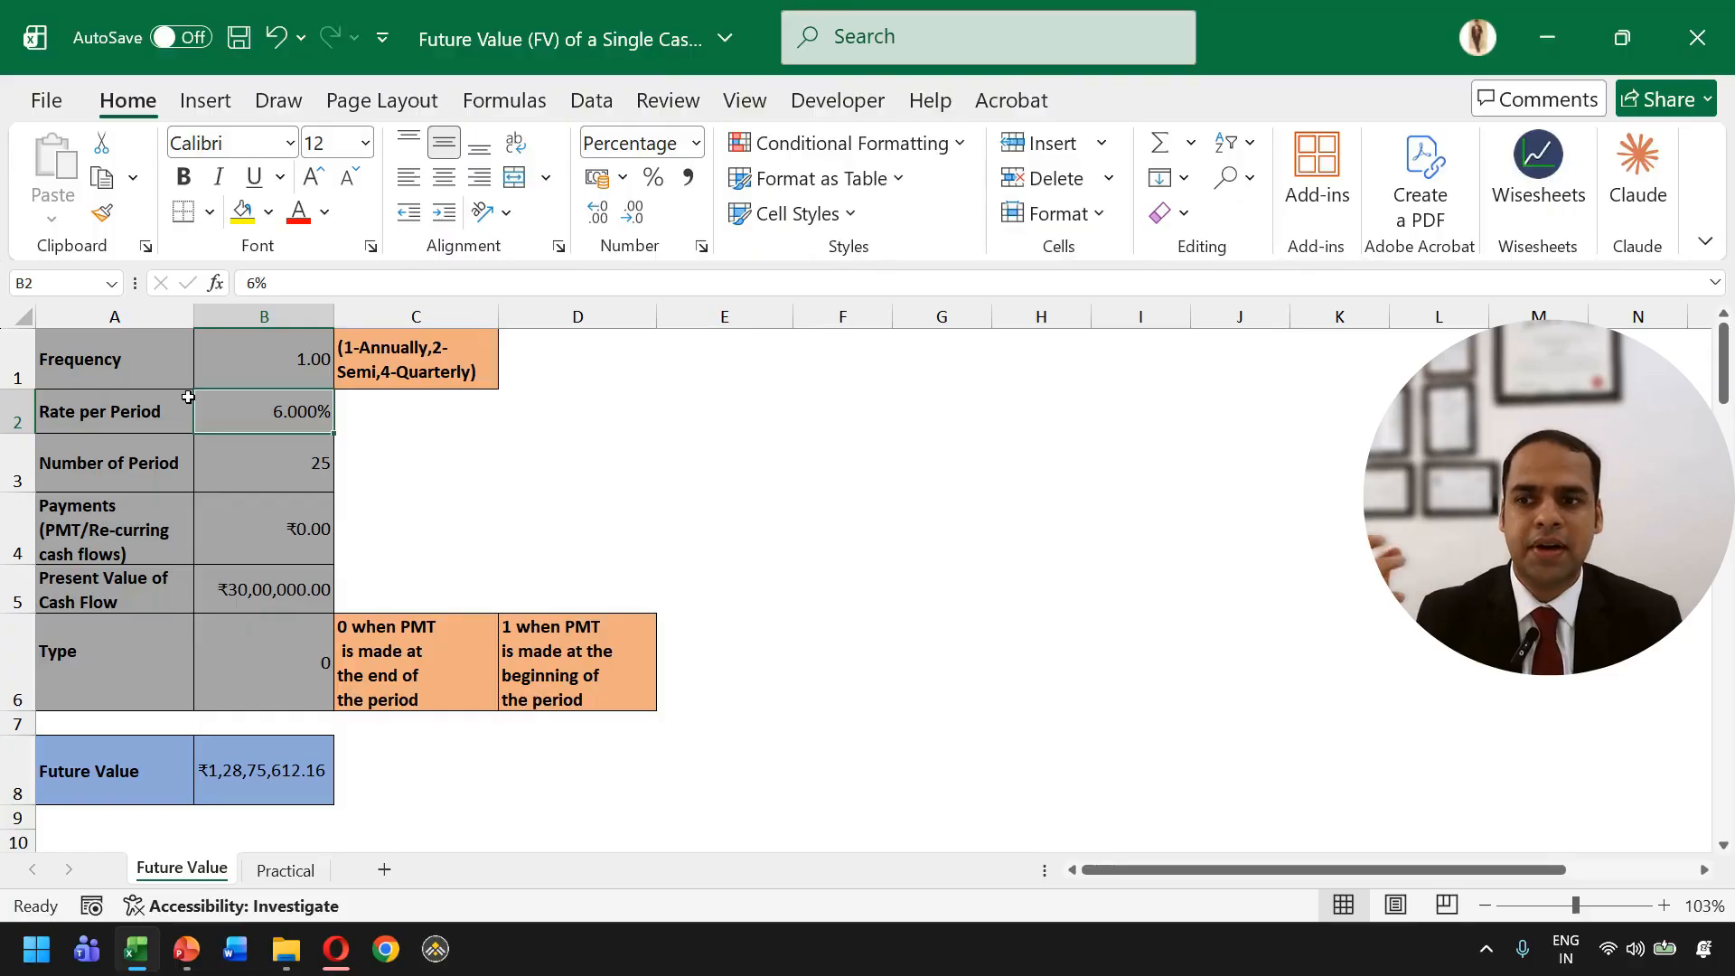
Enter 25 as the Number of Period in the future value calculator
{"action": "key", "text": "Down"}
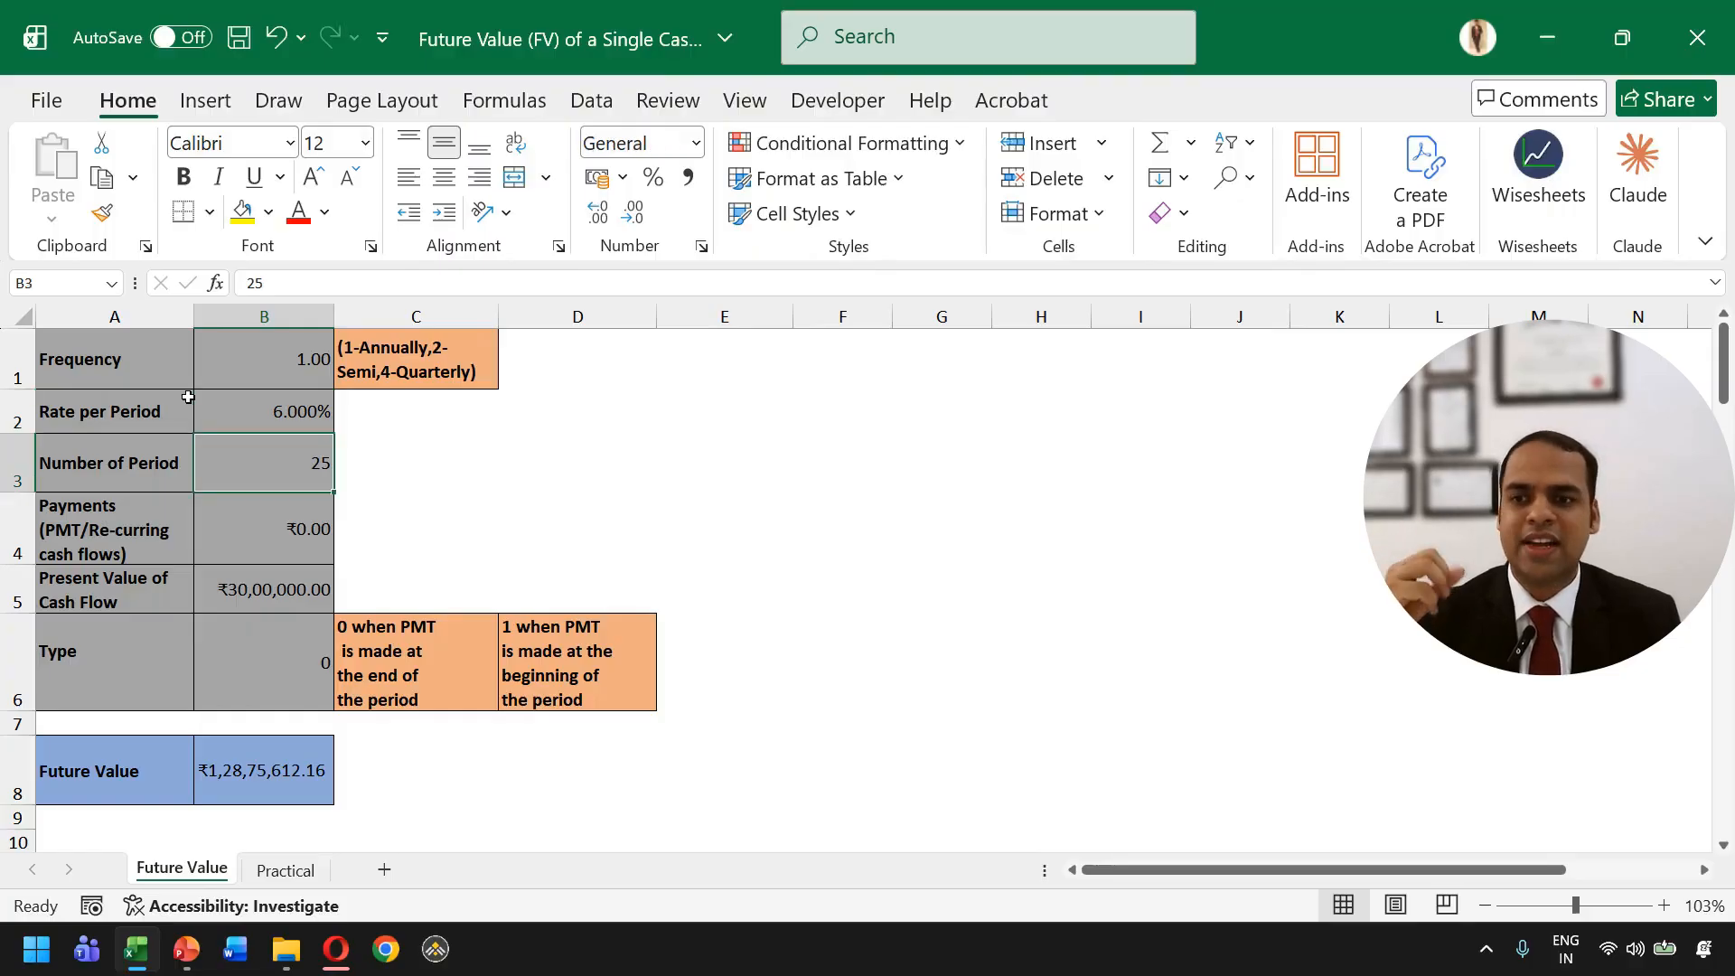
{"action": "type", "text": "25"}
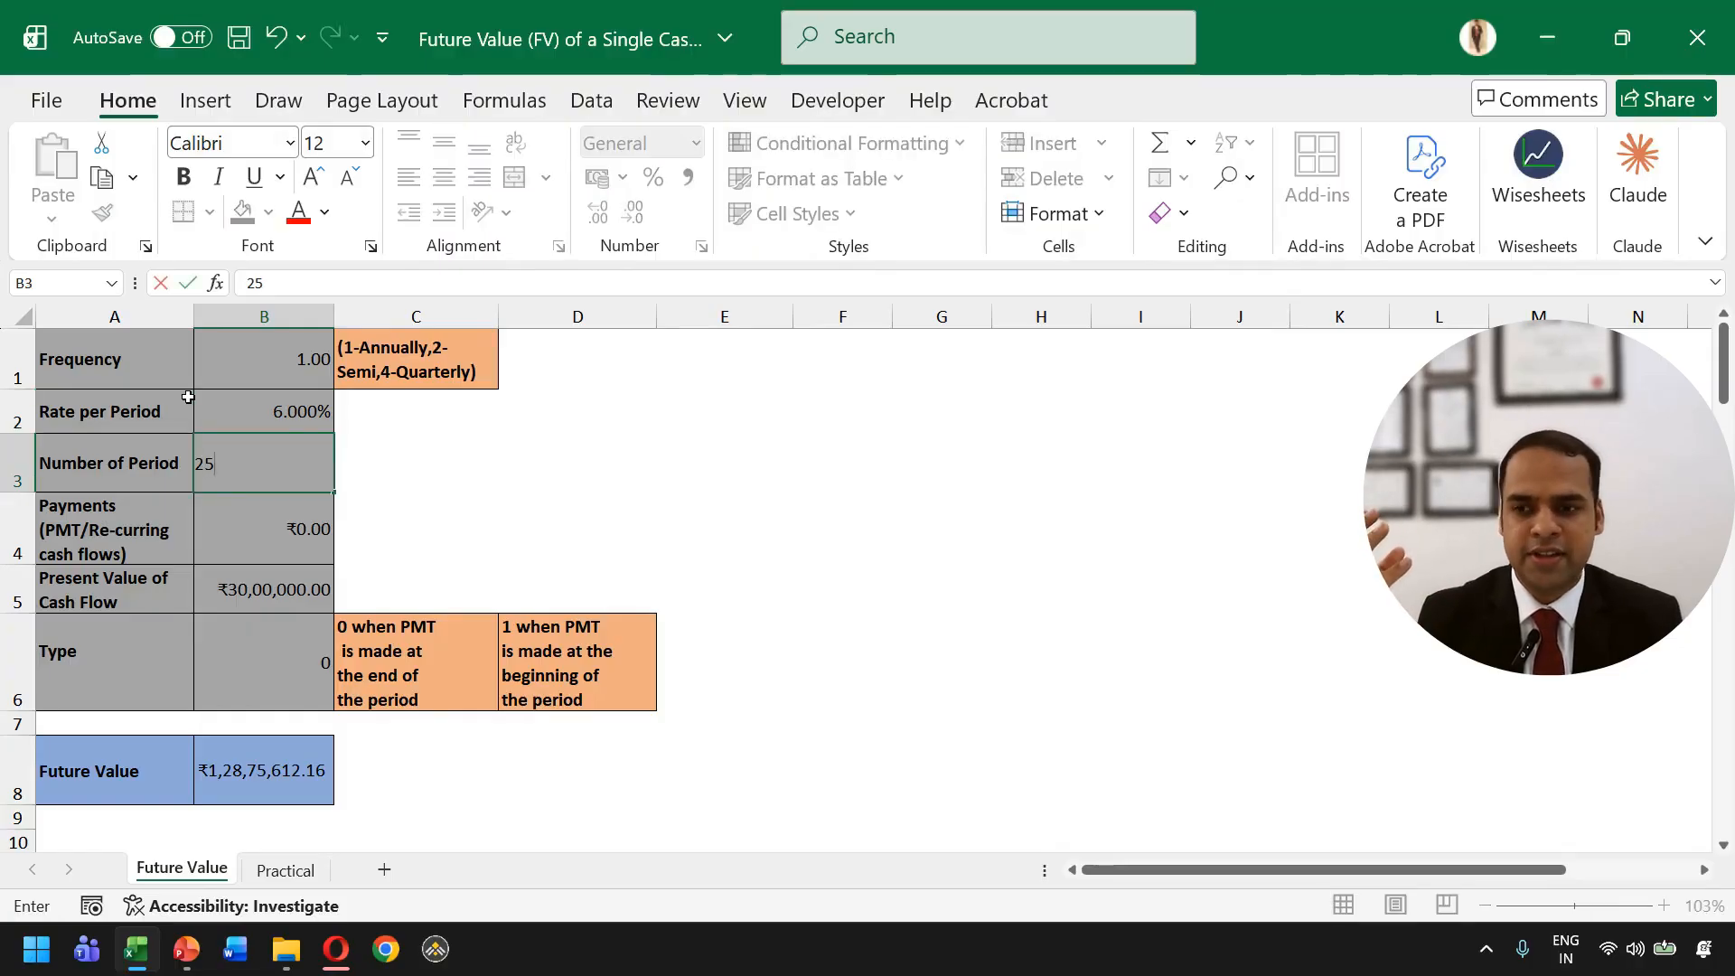
{"action": "key", "text": "Return"}
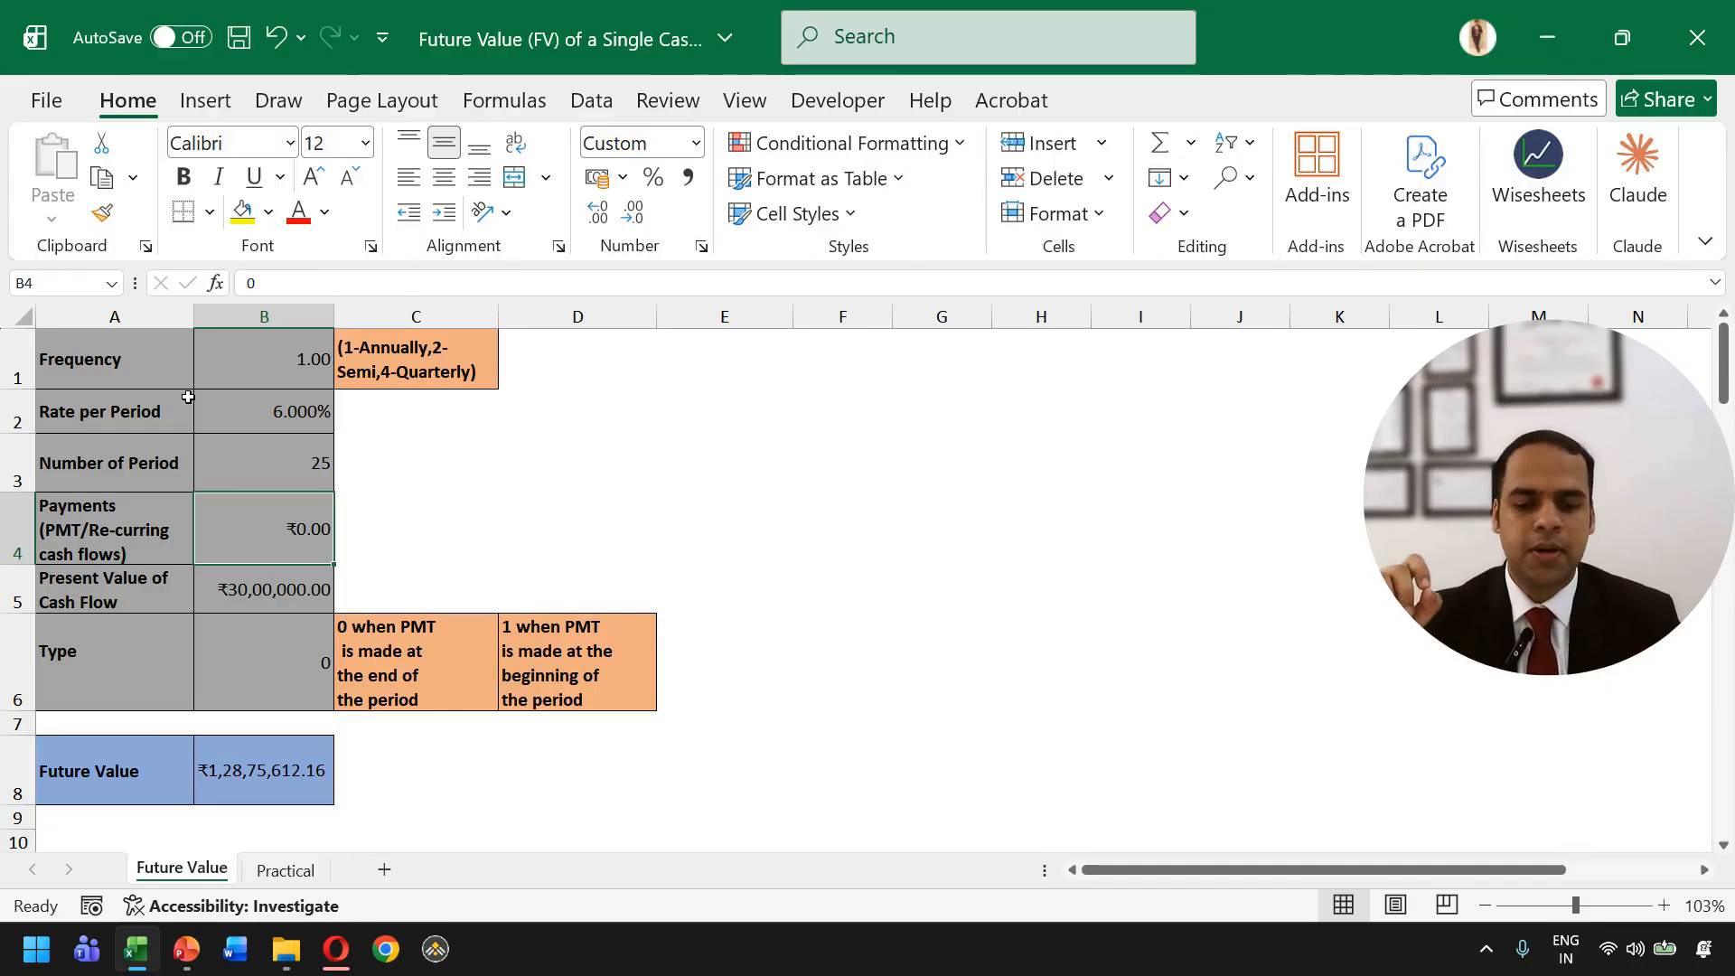
Enter the formula =3*10^6 as the Present Value of Cash Flow in cell B5
{"action": "key", "text": "Down"}
{"action": "type", "text": "="}
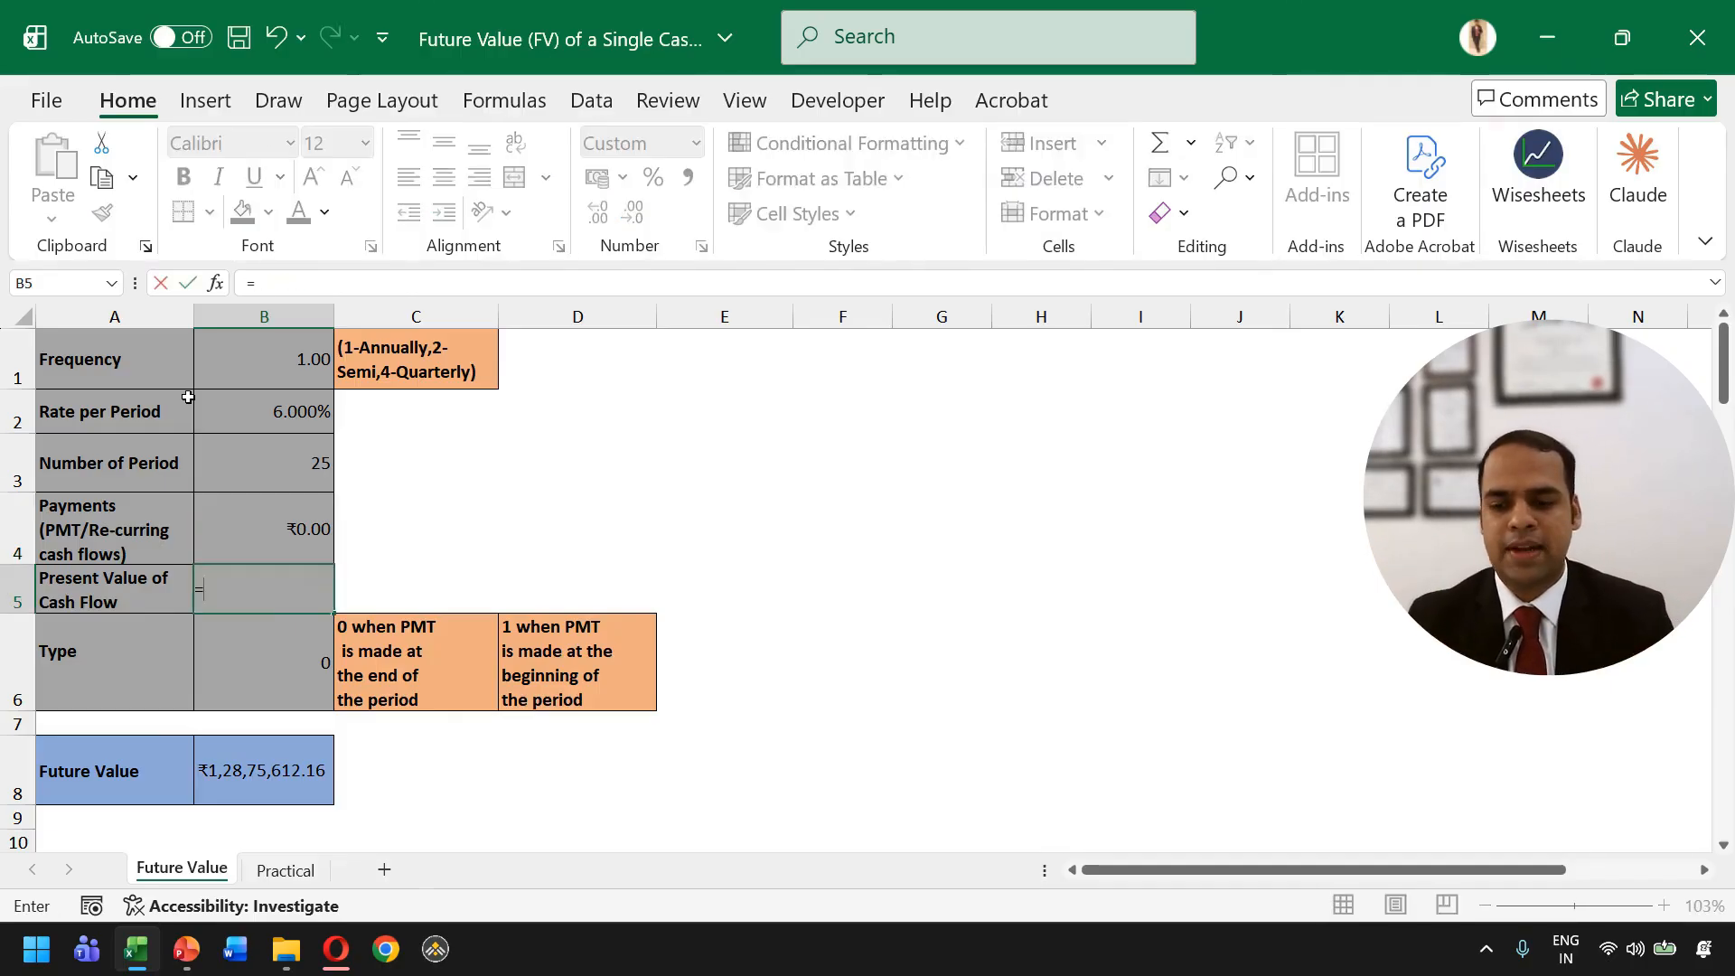
{"action": "type", "text": "3*"}
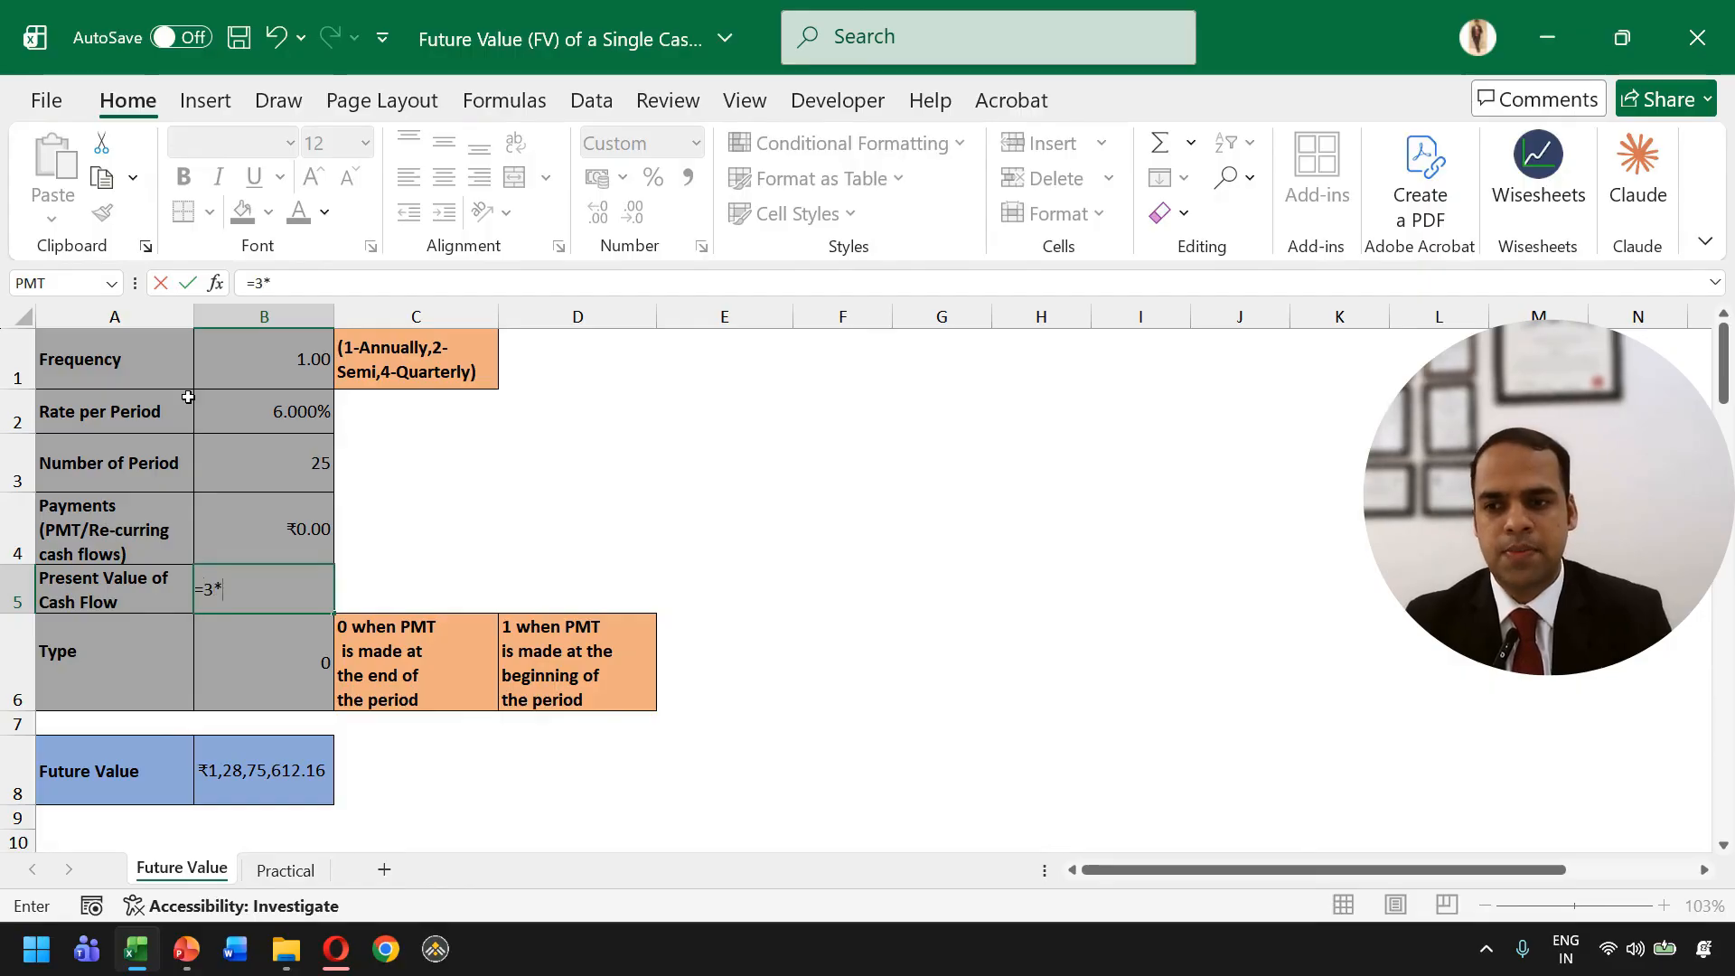
{"action": "type", "text": "10^6"}
{"action": "key", "text": "Return"}
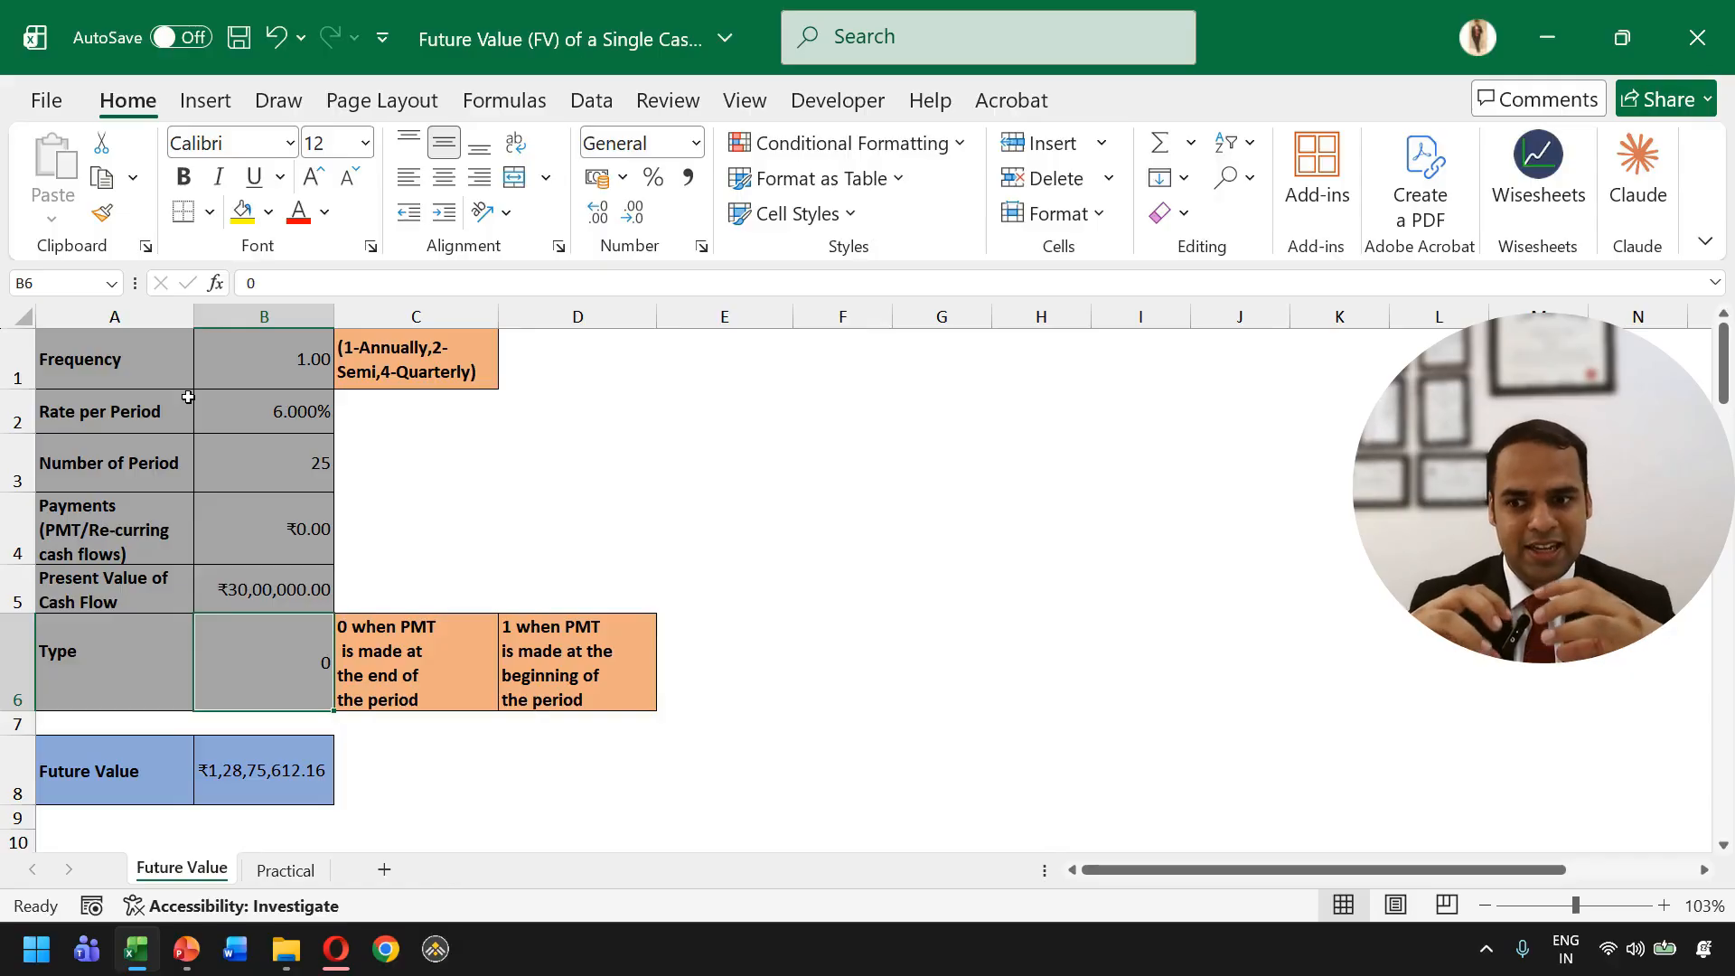
{"action": "key", "text": "Down"}
{"action": "key", "text": "Down"}
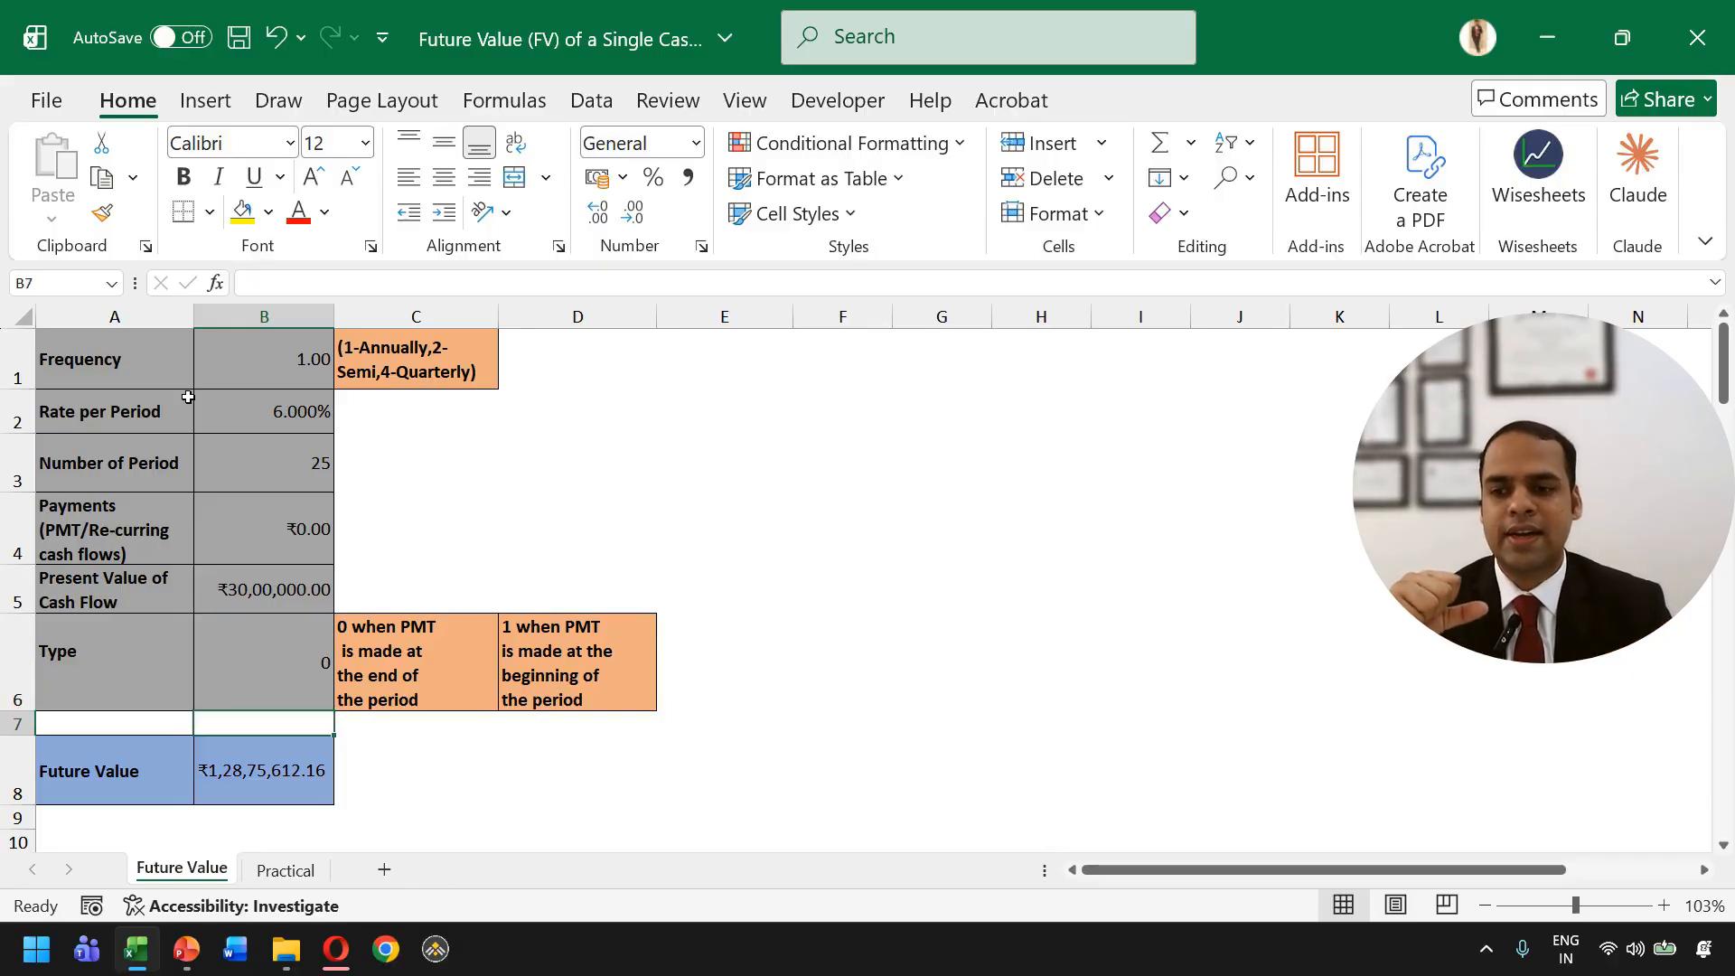